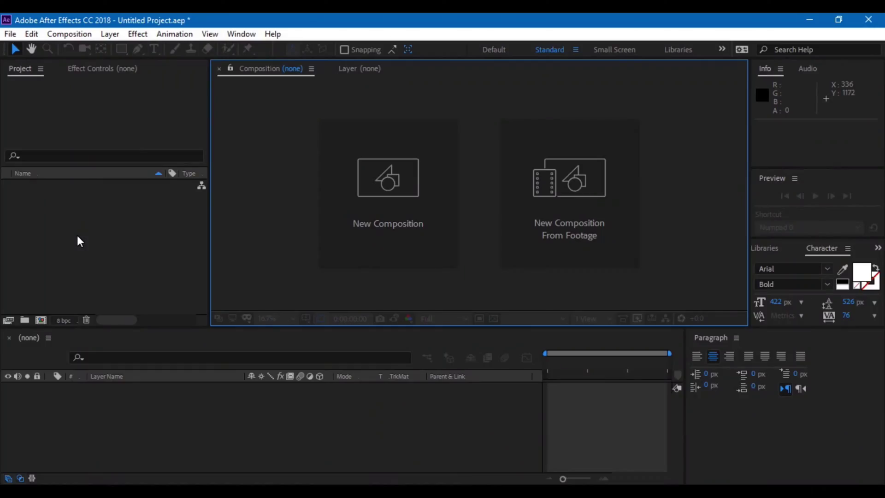
Step: Create a new 1920×1080 composition, Comp 1, with its default settings
left_click(70, 35)
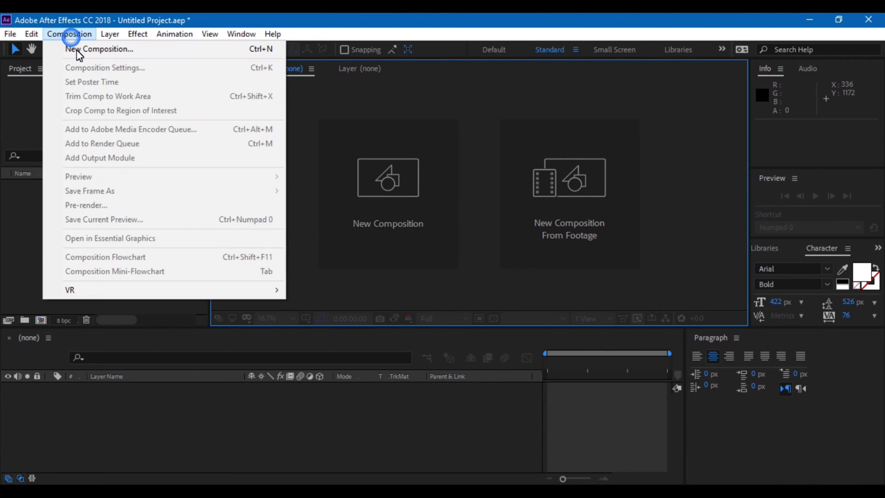
left_click(78, 51)
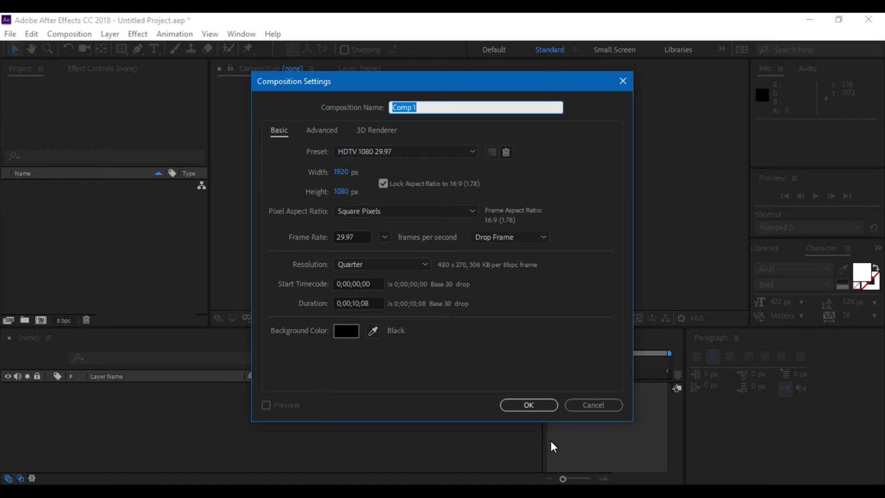
left_click(517, 402)
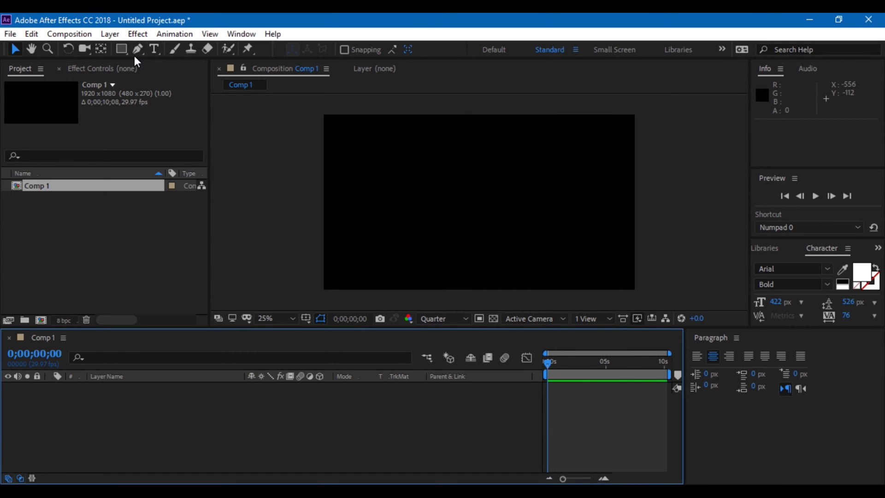
Step: Add a white bold text layer reading 'Fire' across the centre of the comp
left_click(154, 50)
left_click_drag(369, 160, 623, 258)
type("Fi")
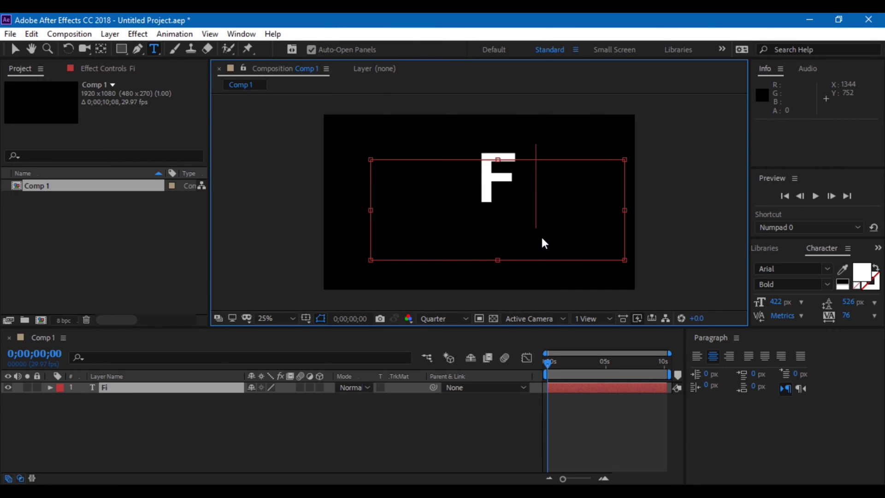
type("re")
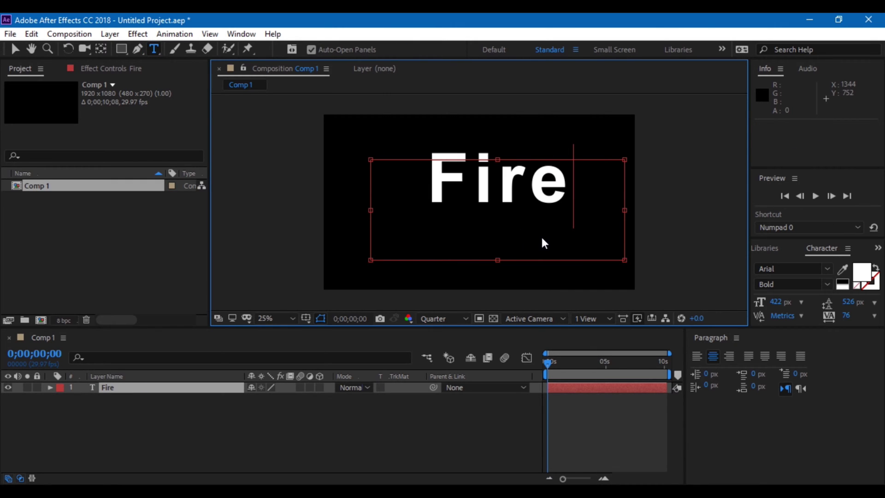
double_click(507, 176)
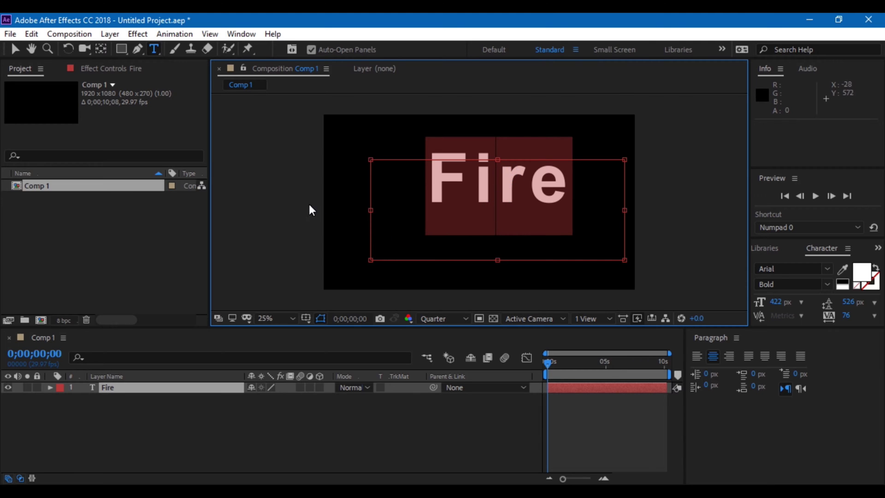
left_click(13, 50)
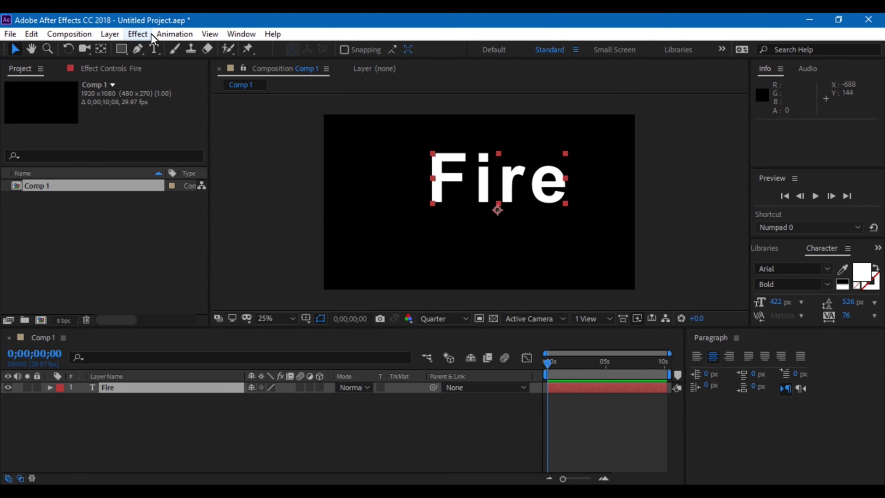
Step: Add a full-frame black solid, Black Solid 1, above the Fire text
left_click(110, 34)
mouse_move(123, 48)
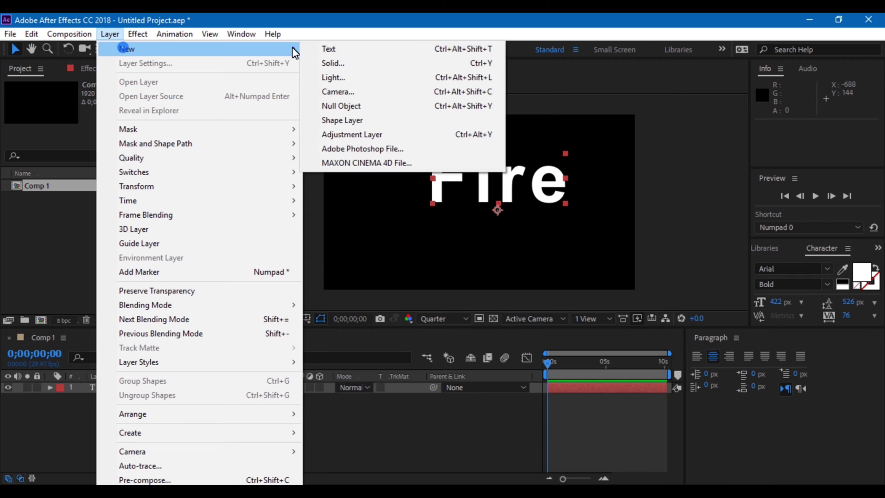
left_click(386, 62)
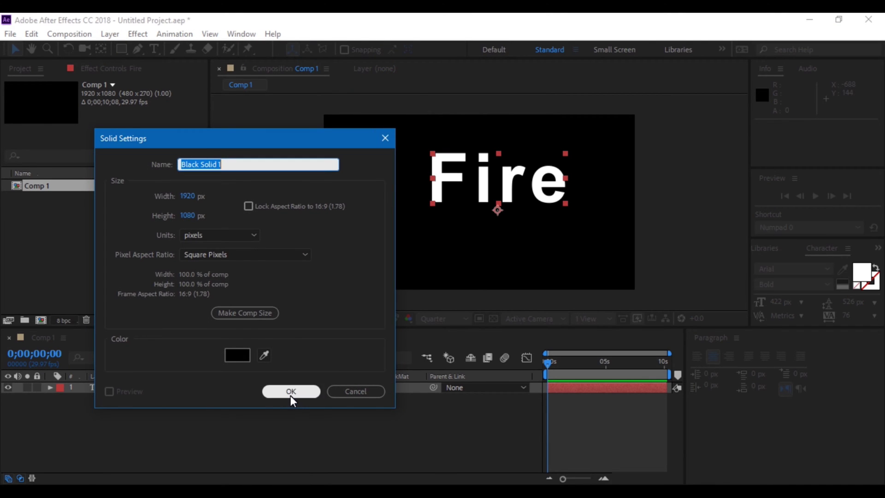
left_click(290, 395)
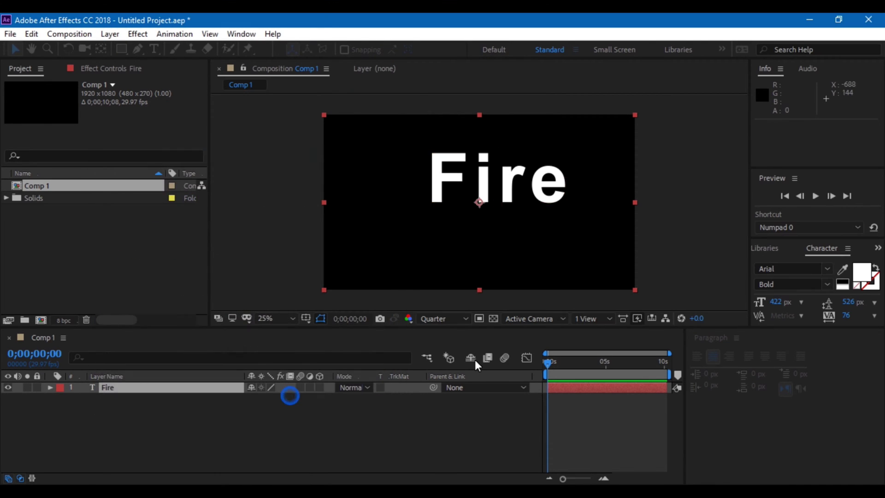
Step: Apply the Video Copilot Saber effect to Black Solid 1
left_click(560, 386)
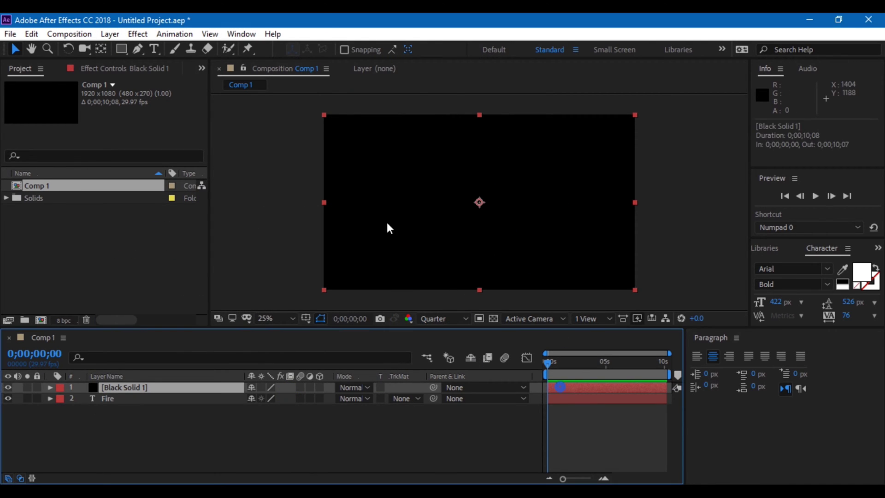
left_click(146, 35)
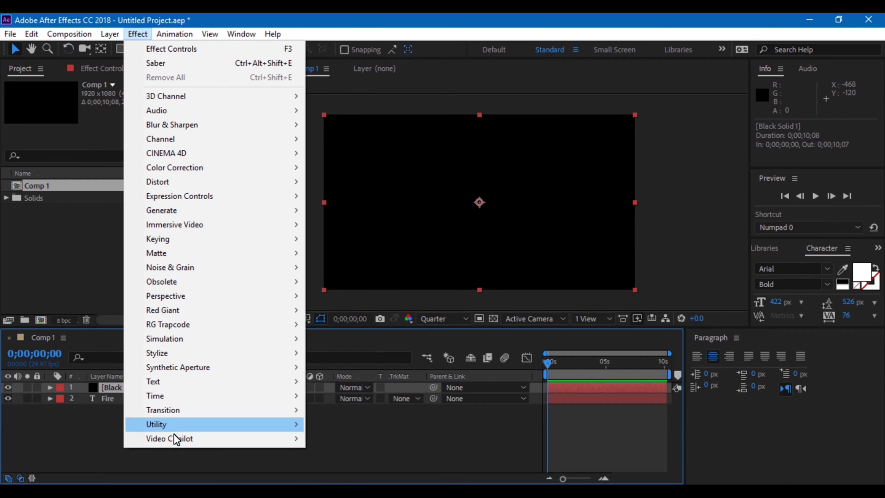
mouse_move(173, 438)
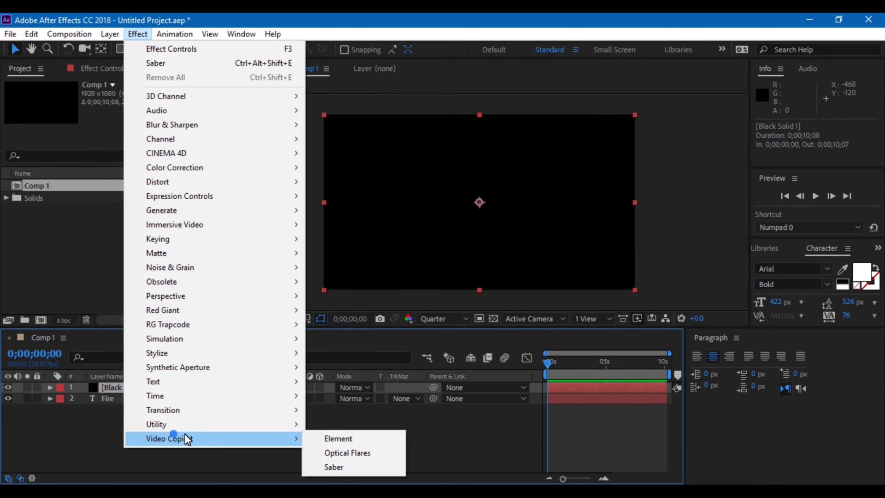
left_click(336, 468)
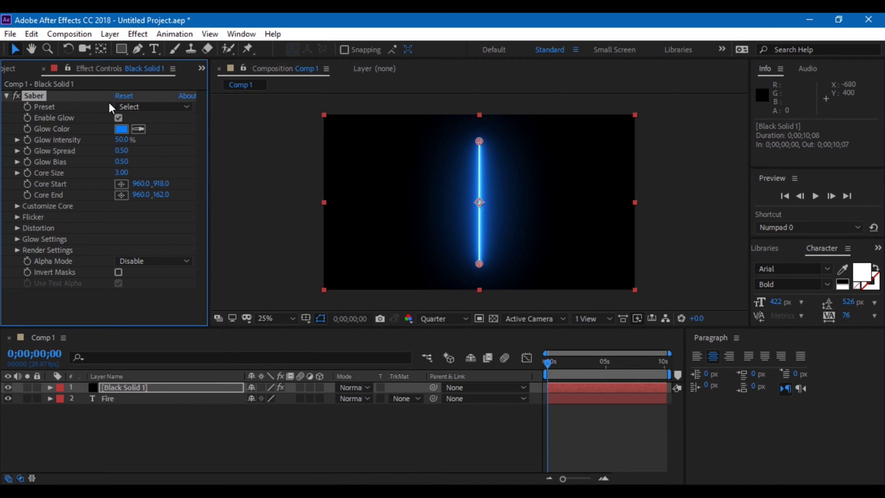
Step: In Saber's Customize Core, set Core Type to Text Layer using the '2. Fire' layer
left_click(17, 206)
left_click(145, 187)
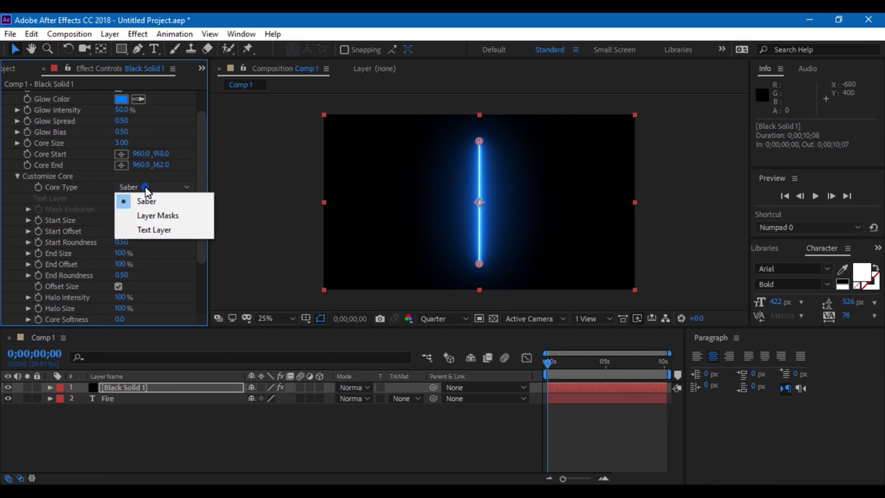
left_click(143, 231)
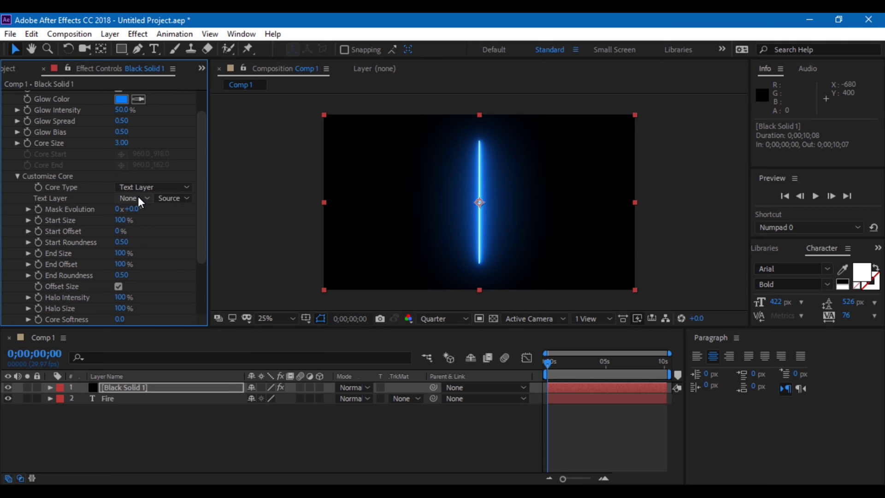
left_click(139, 199)
left_click(150, 245)
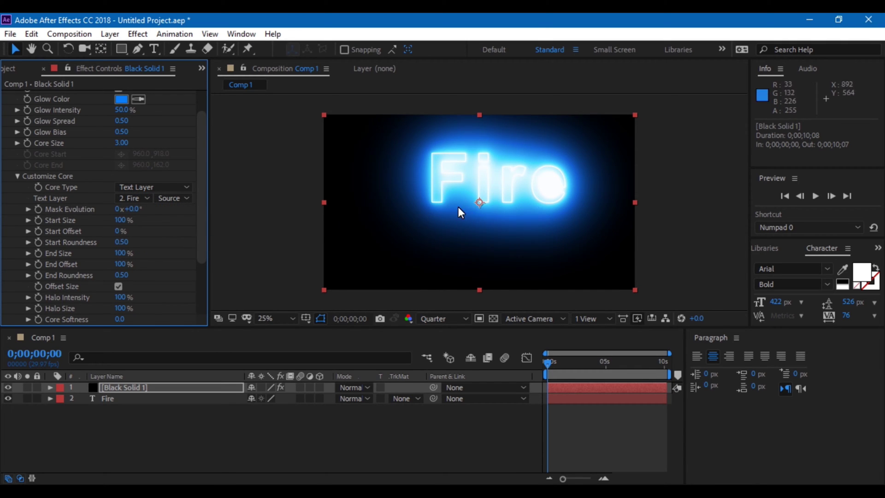
Step: Set the Saber Preset to Fire so the word burns with orange flames
left_click_drag(203, 184, 203, 123)
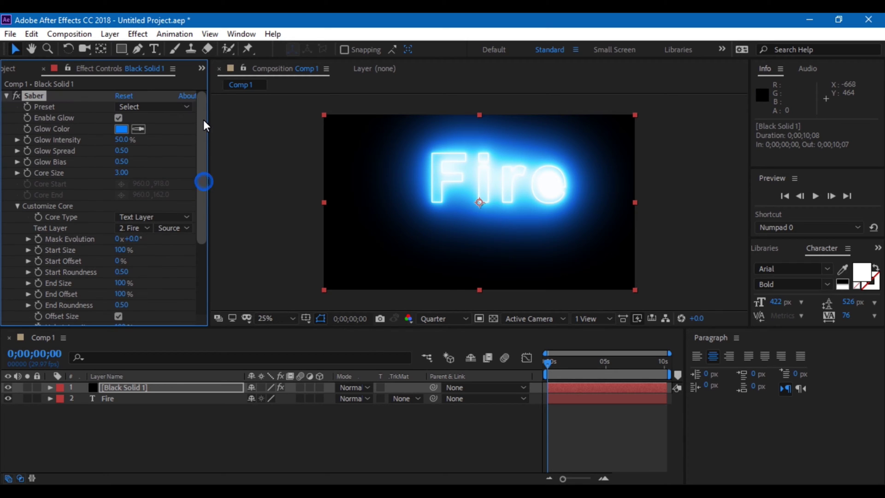
left_click(150, 108)
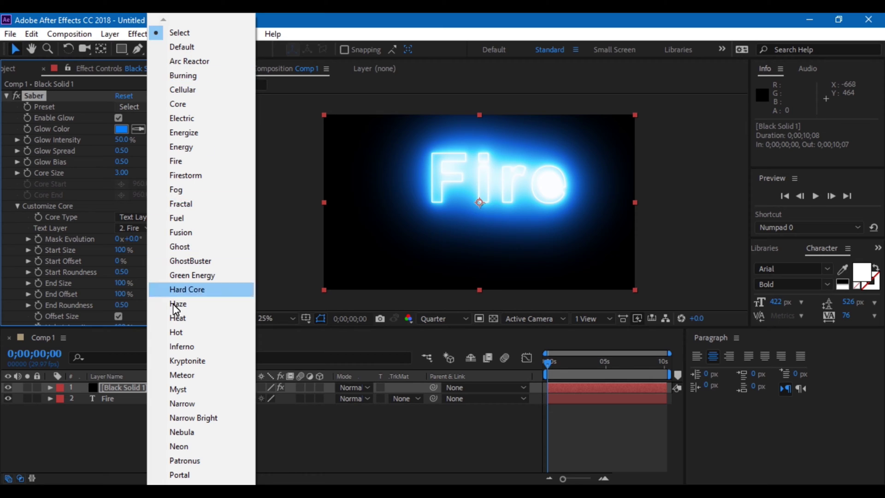
left_click(177, 163)
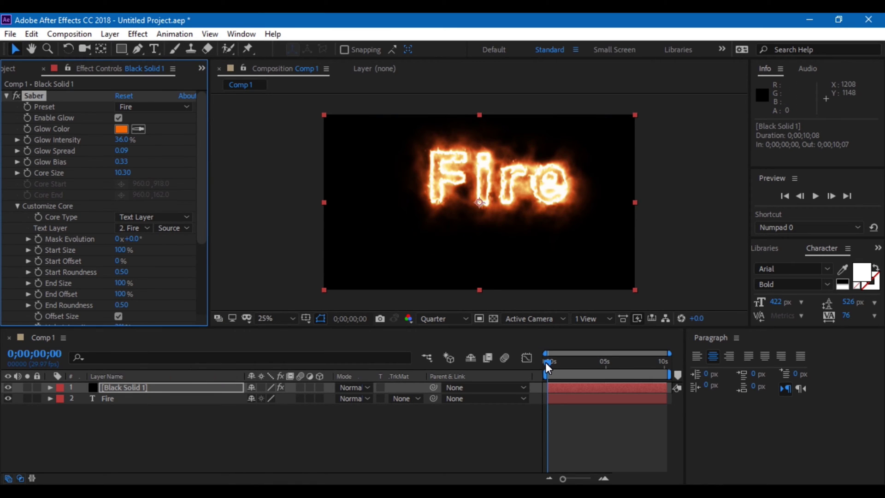
mouse_move(548, 366)
left_mouse_down()
mouse_move(573, 366)
mouse_move(548, 367)
left_mouse_up()
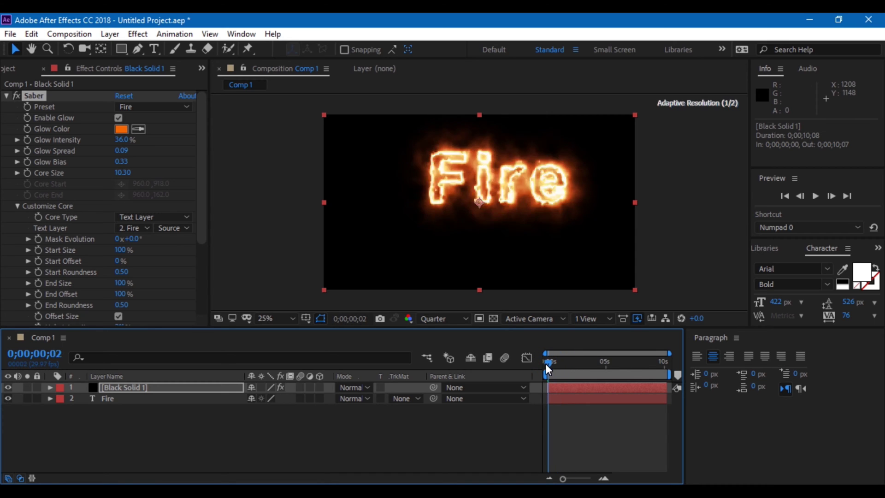
left_click(145, 392)
Step: Keyframe Saber's End Offset from 0% at frame 0 to 100% at 0;00;04;00
mouse_move(472, 190)
left_mouse_down()
mouse_move(454, 208)
mouse_move(461, 234)
mouse_move(460, 196)
left_mouse_up()
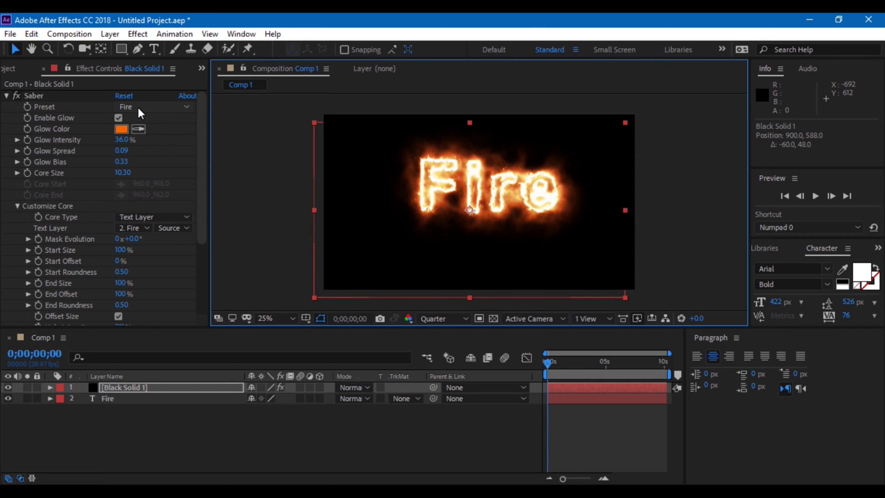
left_click_drag(200, 140, 203, 180)
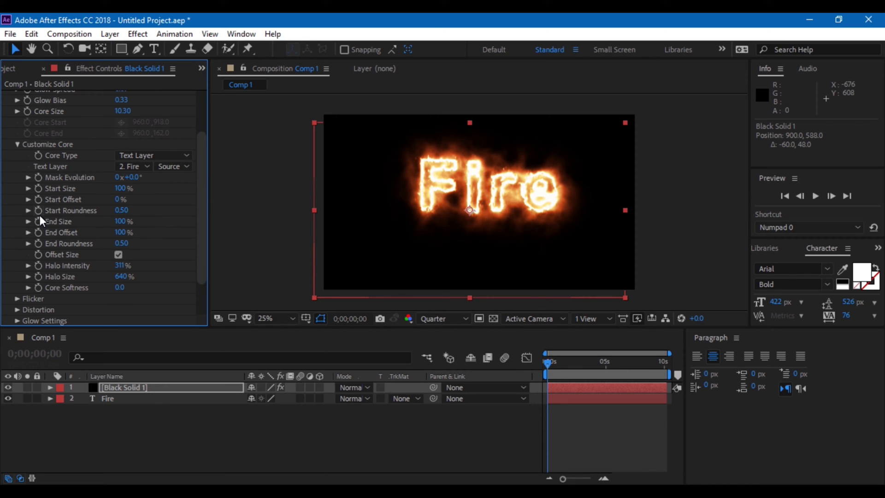
left_click(39, 232)
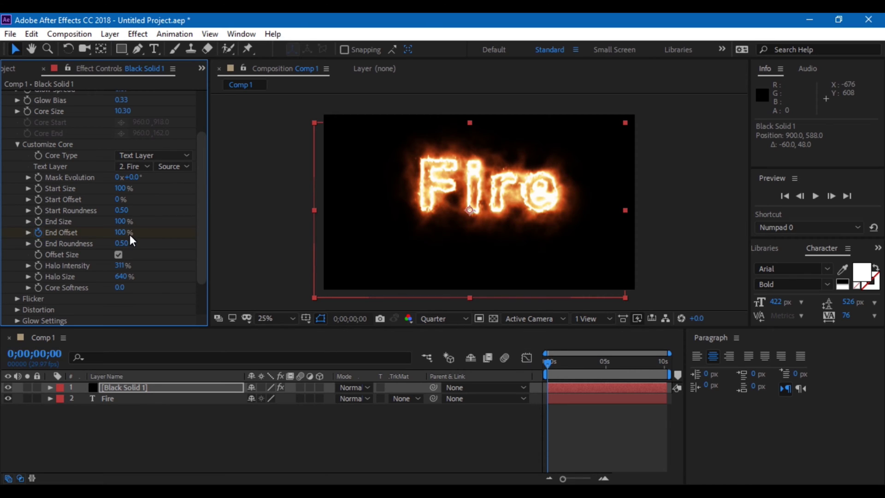
left_click_drag(127, 238, 69, 237)
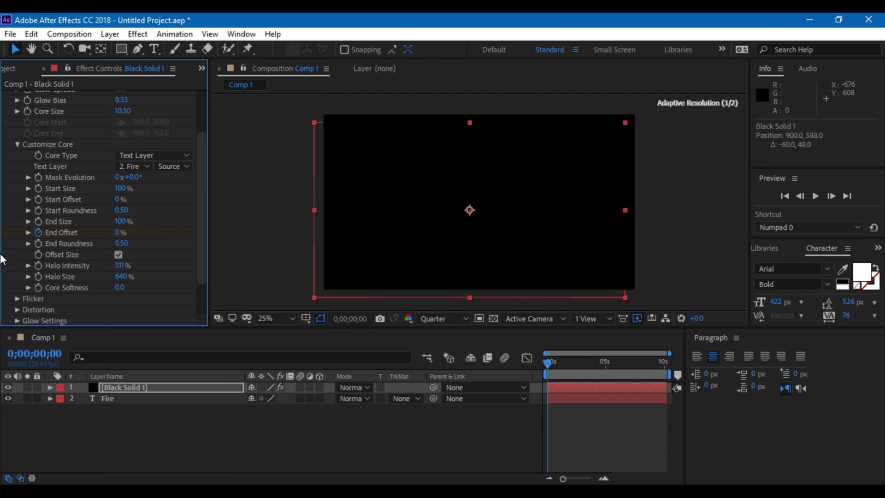
left_click(594, 363)
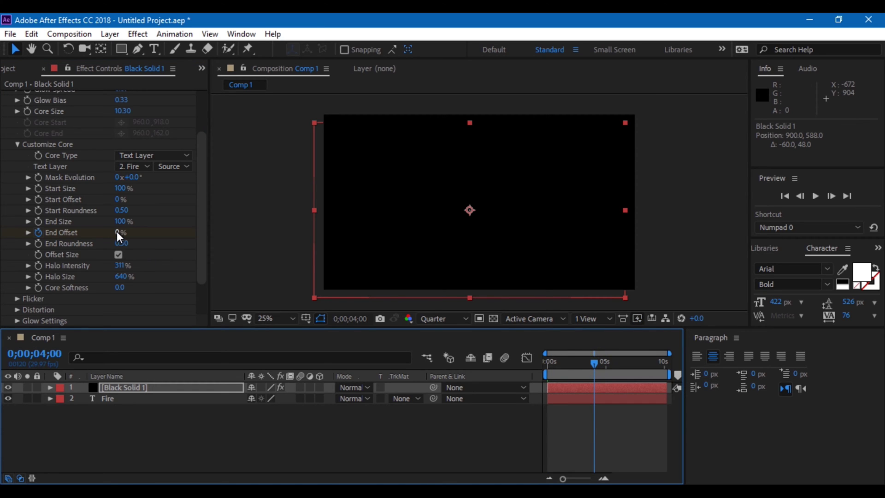
left_click_drag(117, 234, 275, 235)
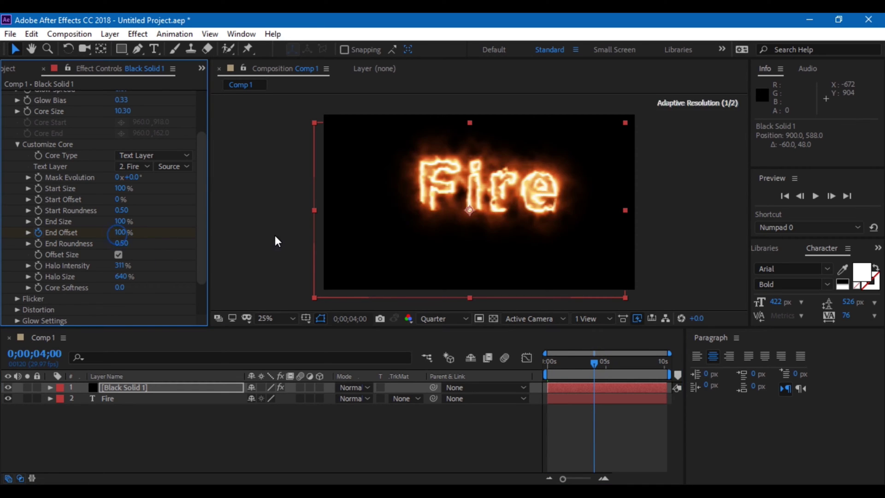
left_click(546, 363)
key("space")
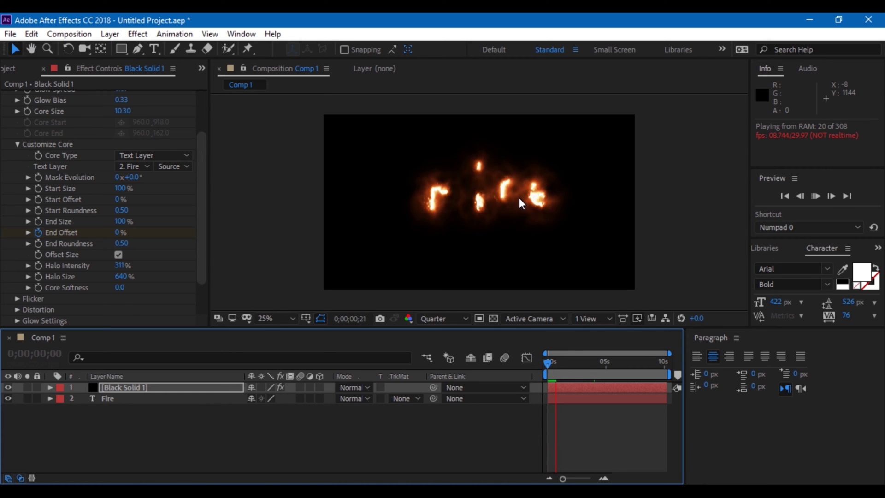
key("period")
key("period")
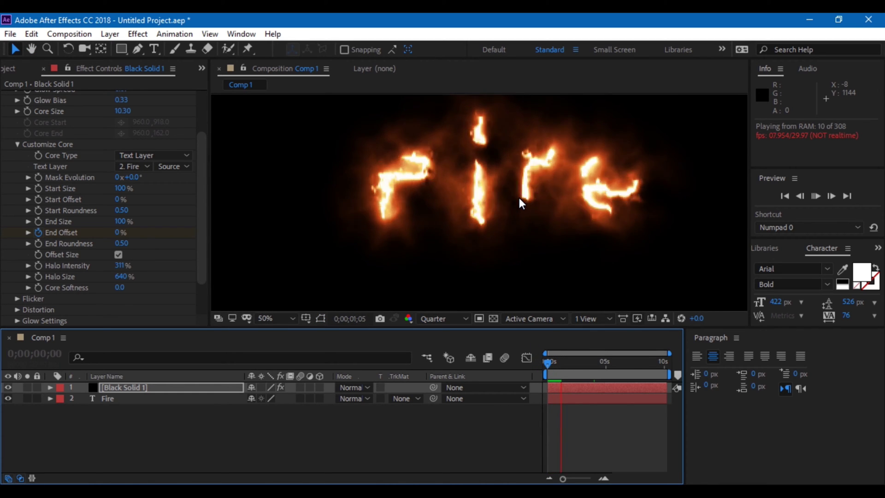
key("comma")
key("comma")
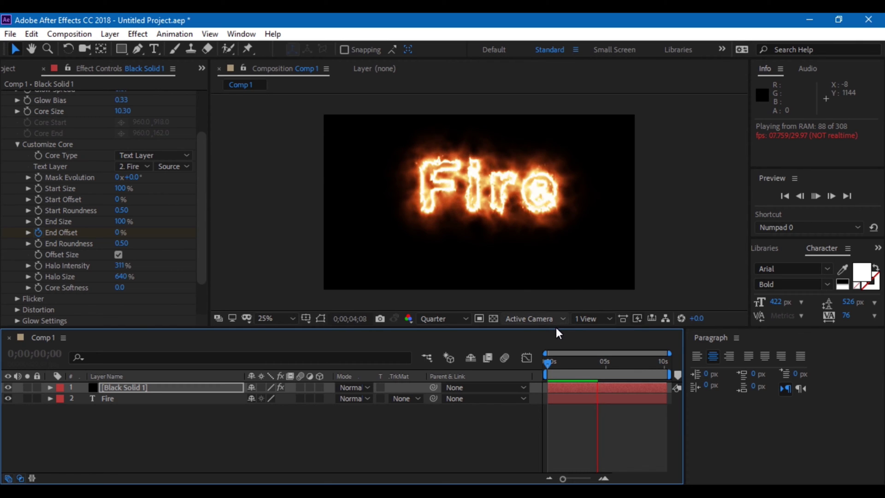
key("space")
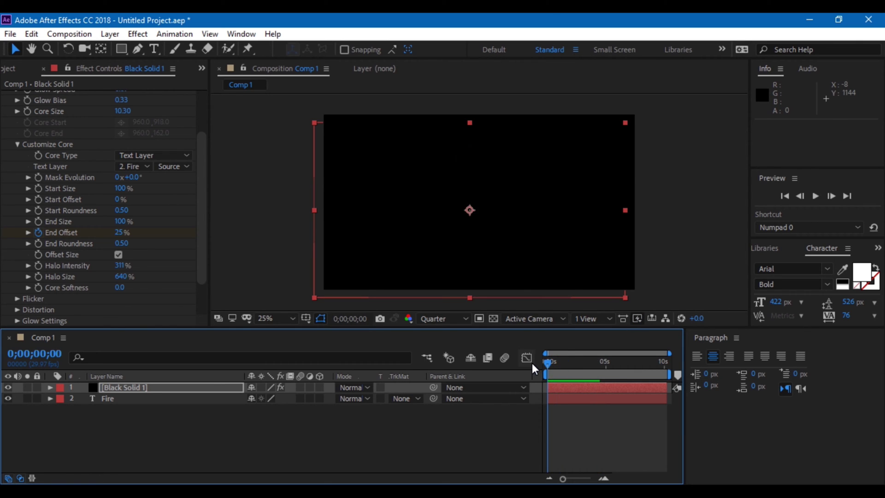
key("space")
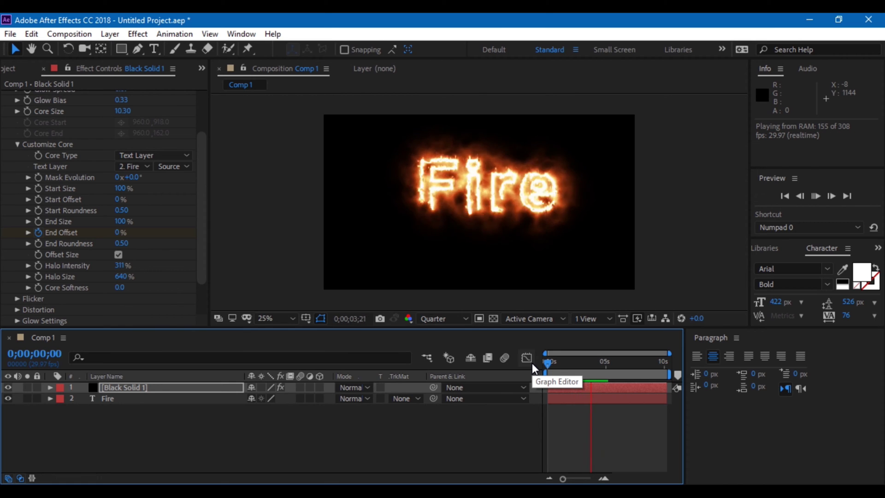
left_click(561, 369)
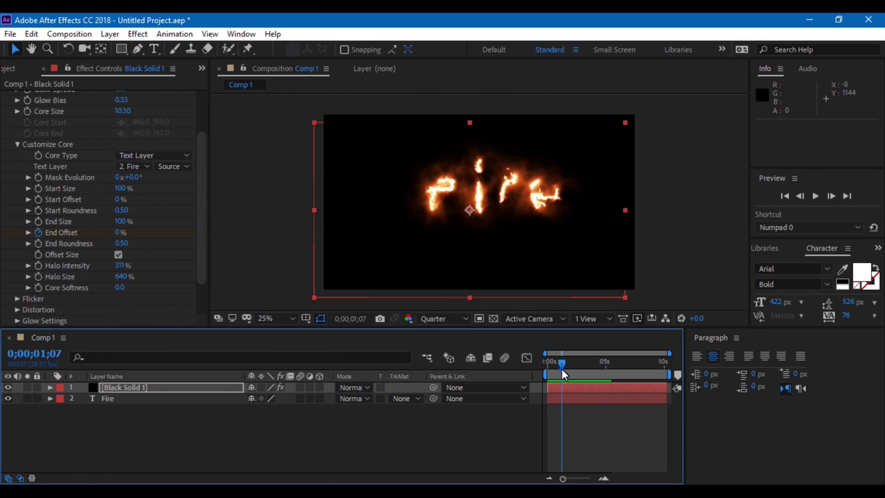
left_click_drag(562, 370, 602, 362)
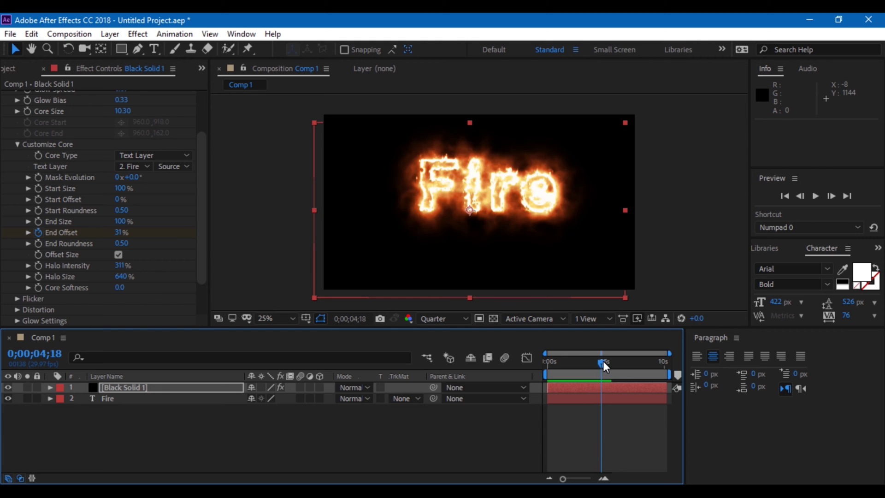
Step: Retype the text from 'Fire' to 'ira FX' and scrub to check the fire traces it
double_click(105, 399)
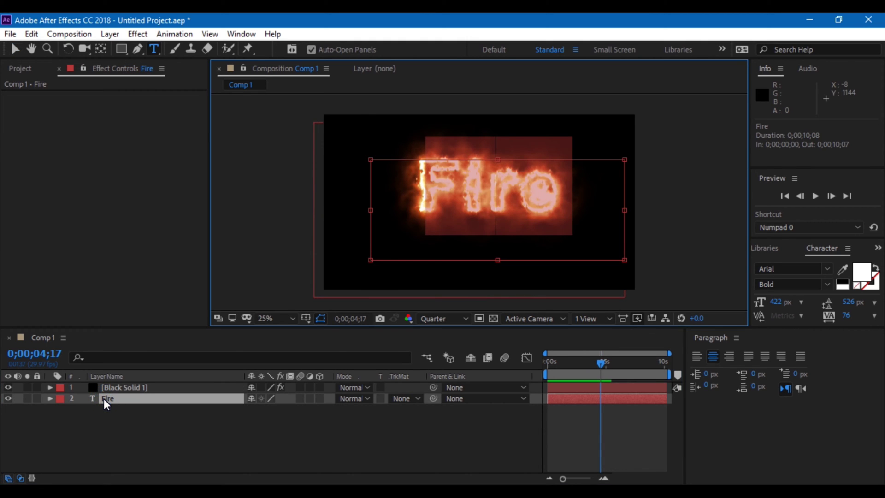
key("BackSpace")
type("ira")
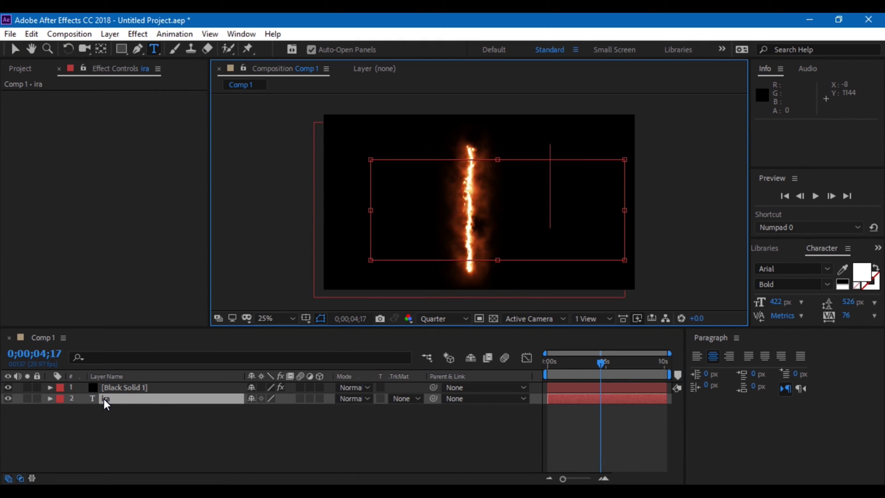
type(" FX")
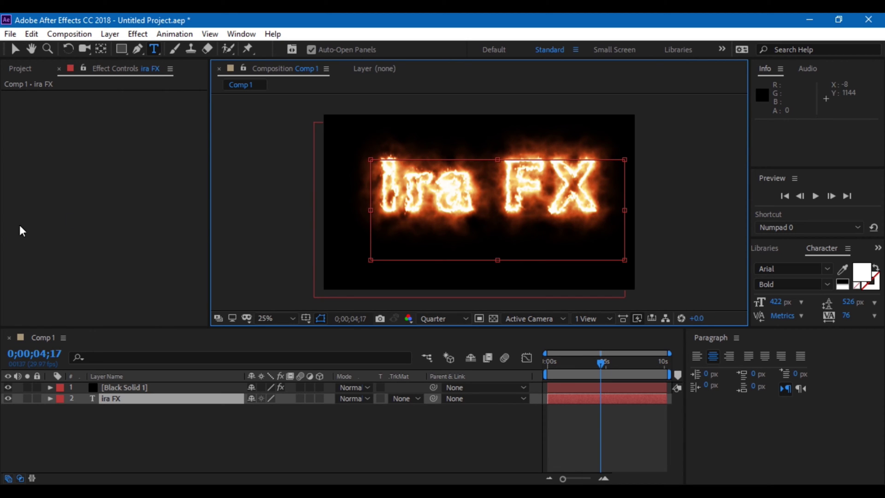
left_click(298, 183)
left_click_drag(545, 364, 596, 367)
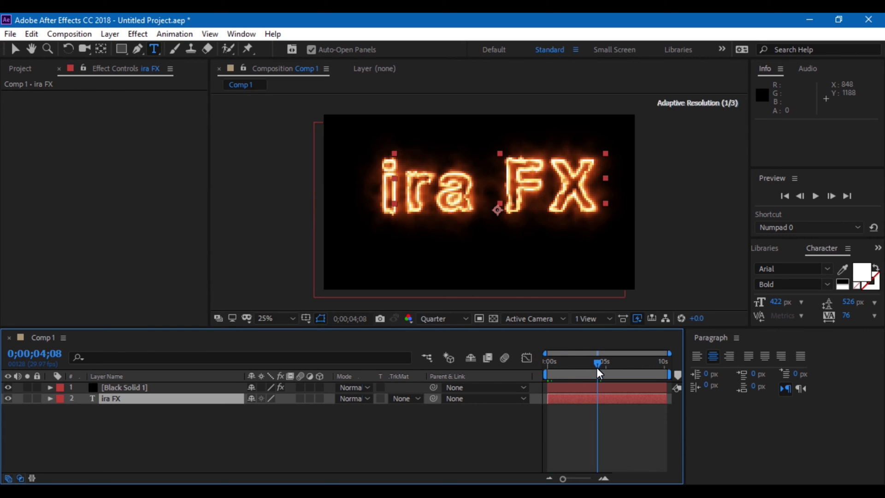
left_click(119, 399)
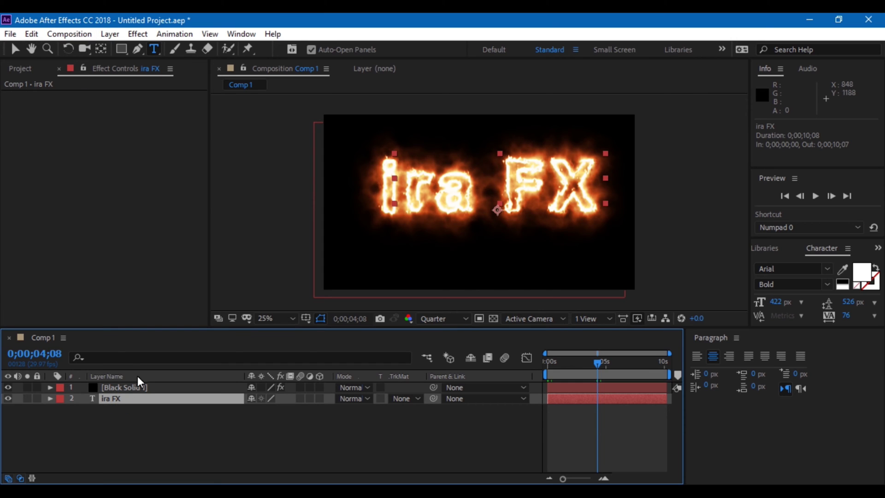
left_click(118, 387)
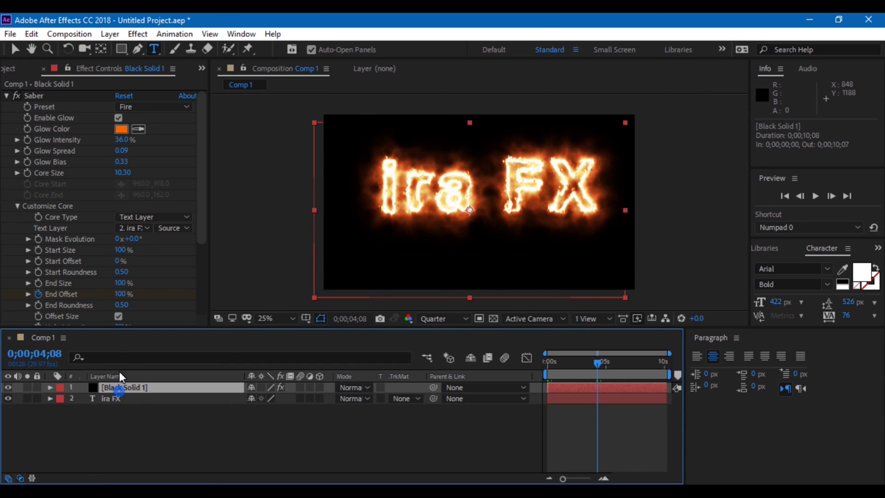
Step: Try the Green Energy and Neon Saber presets, then settle on the icy blue Velocity preset
left_click(158, 107)
left_click(187, 275)
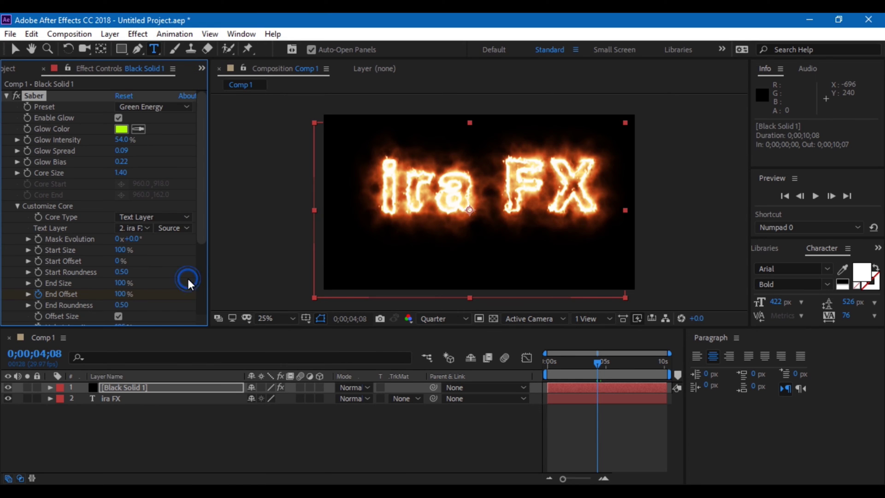
left_click(158, 107)
left_click(186, 446)
left_click(157, 107)
scroll(194, 323, "down", 5)
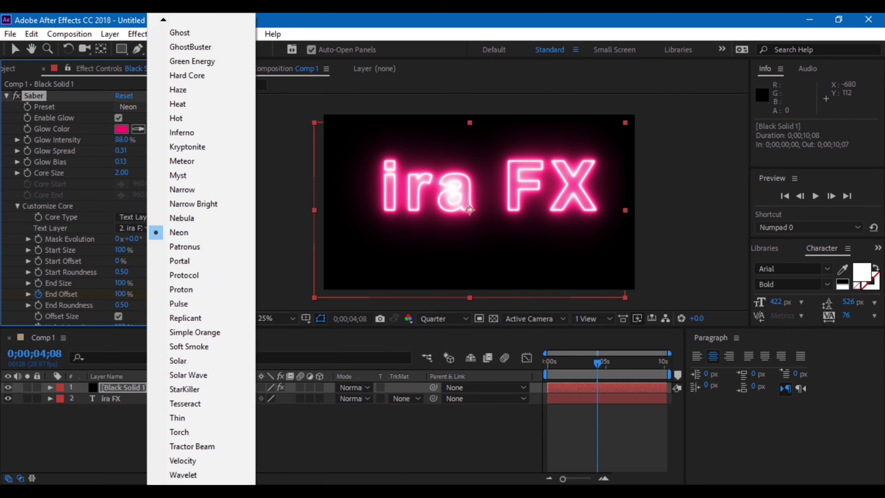
left_click(187, 461)
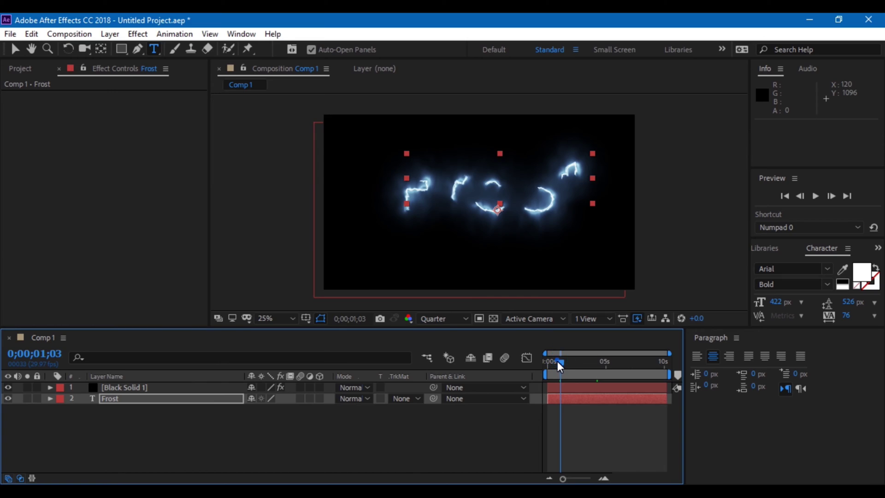
Step: Scrub the timeline to watch the Frost text burn on with the blue glow
left_click_drag(557, 361, 622, 364)
scroll(526, 242, "up", 2)
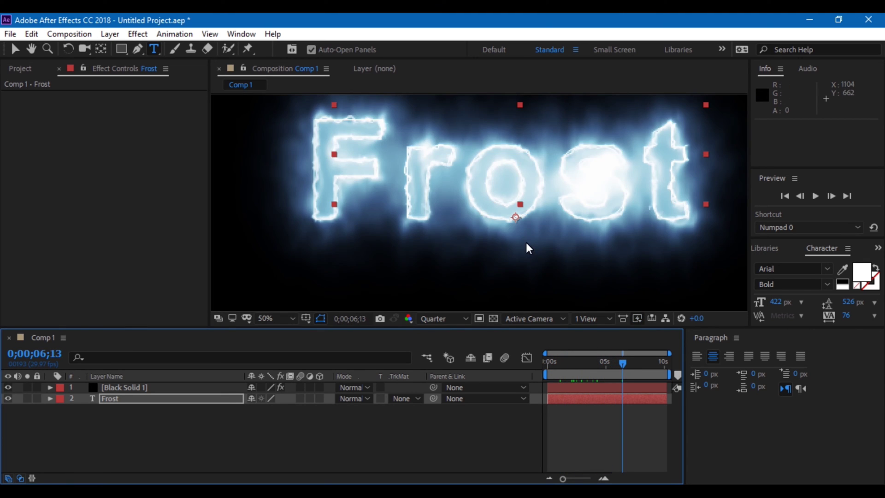
scroll(526, 242, "down", 2)
left_click(429, 325)
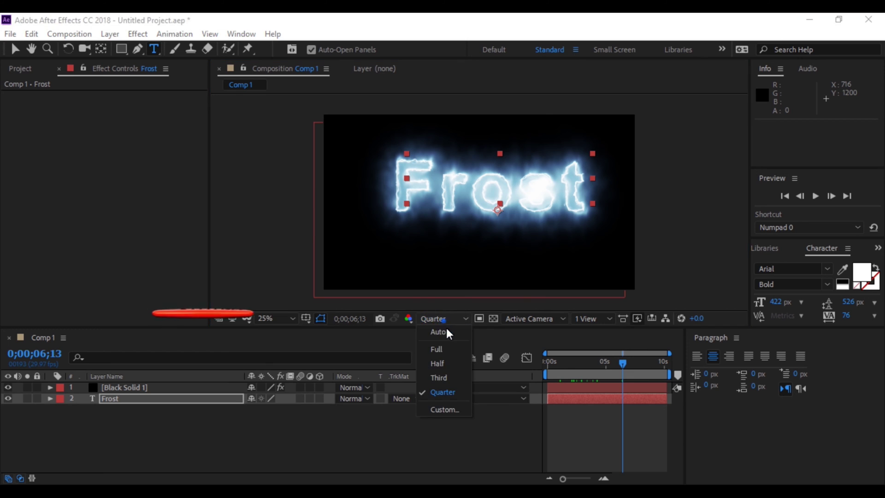
Step: Switch the Composition panel's preview resolution from Quarter to Full
left_click(448, 348)
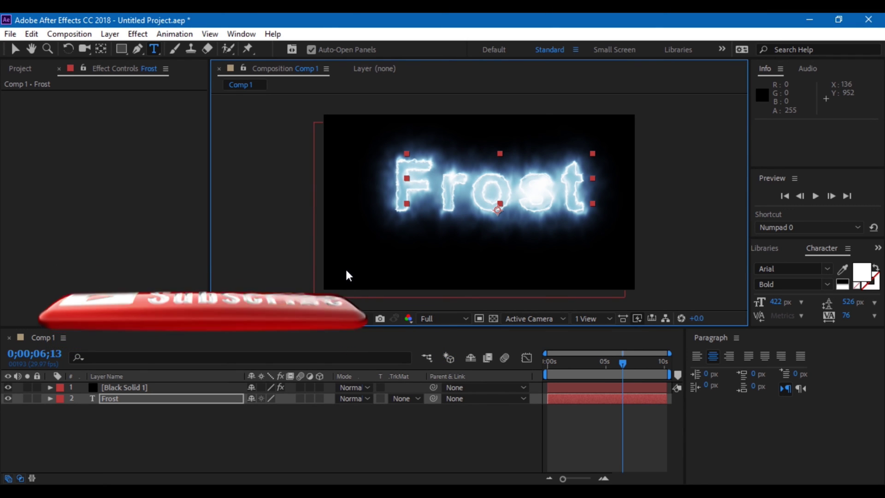